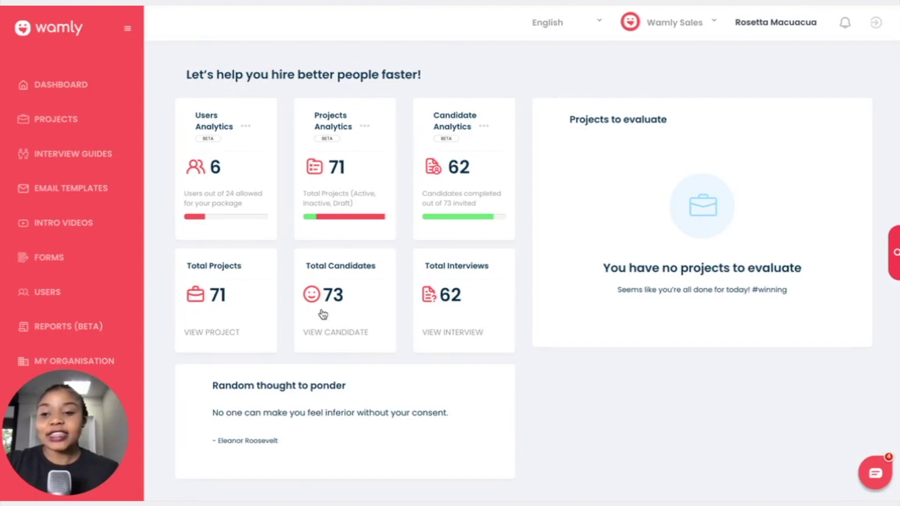
Step: Open the Interview Guides page and look through existing guides like Admin Assistant and Android Developer
left_click(70, 154)
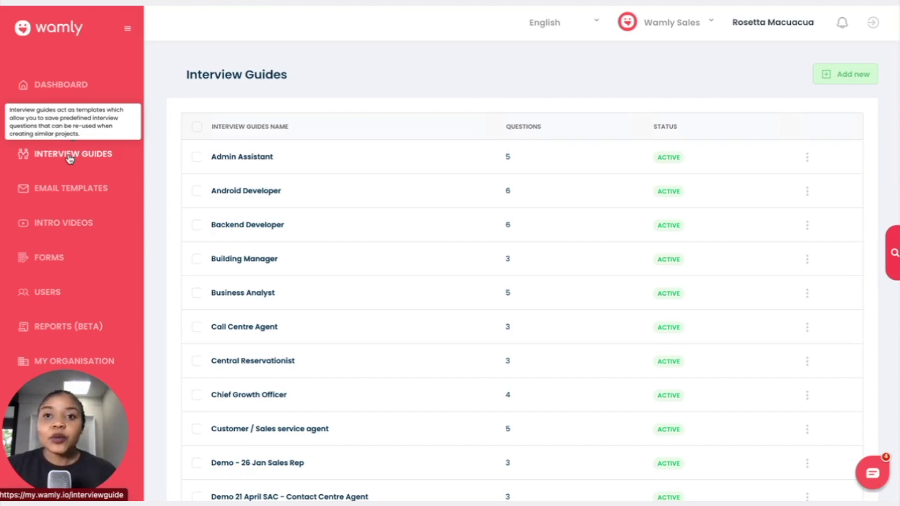
scroll(320, 293, "down", 4)
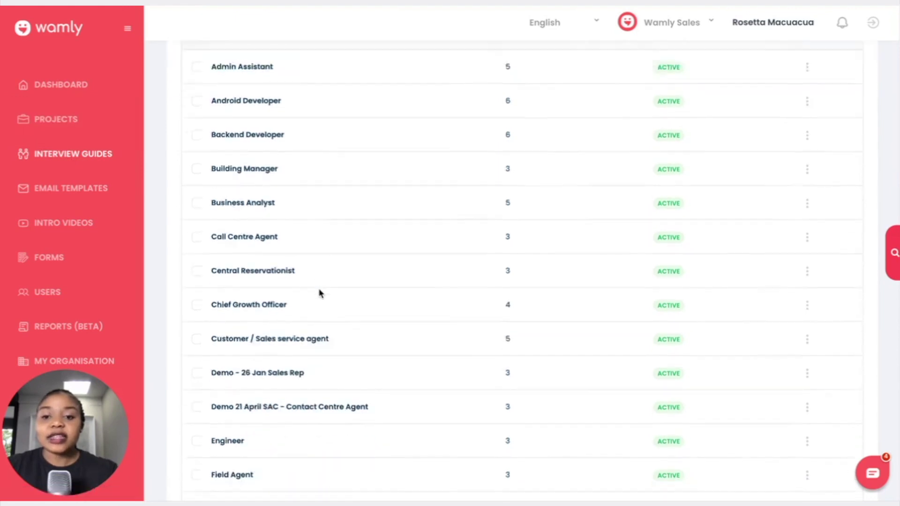
scroll(319, 293, "up", 4)
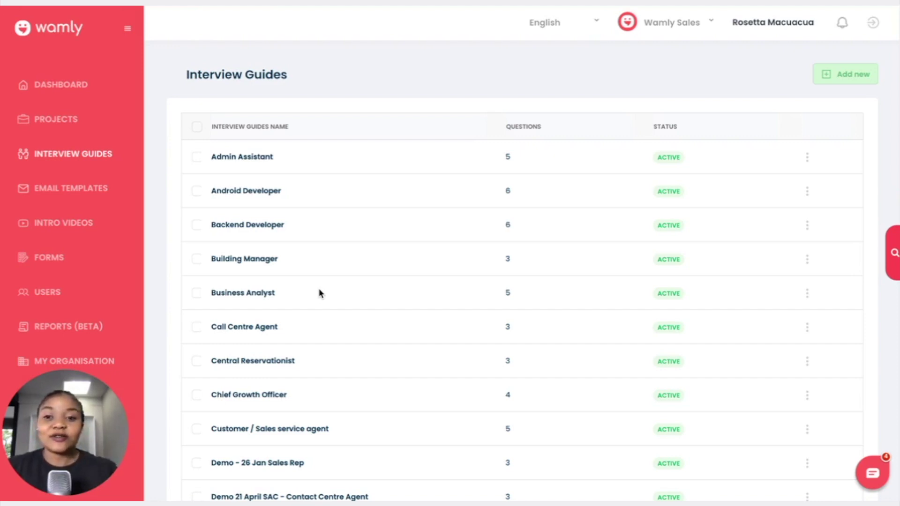
scroll(633, 304, "down", 8)
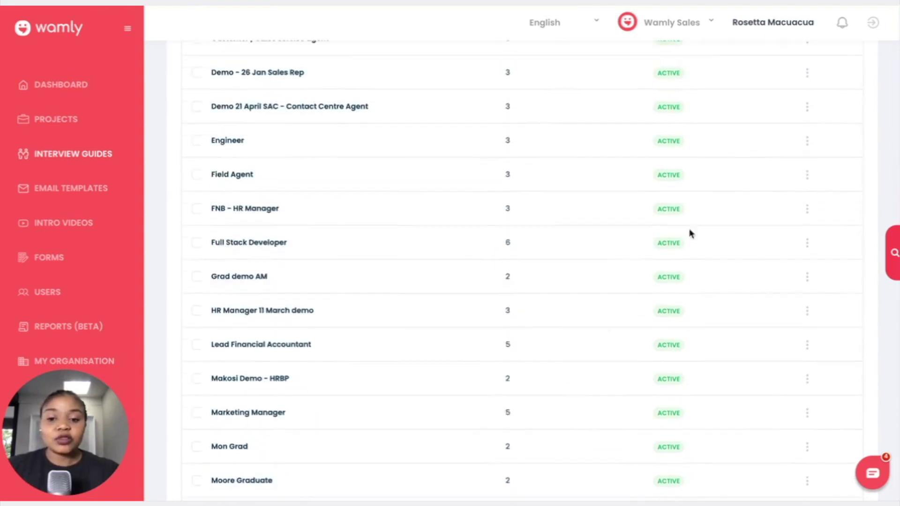
scroll(767, 167, "up", 8)
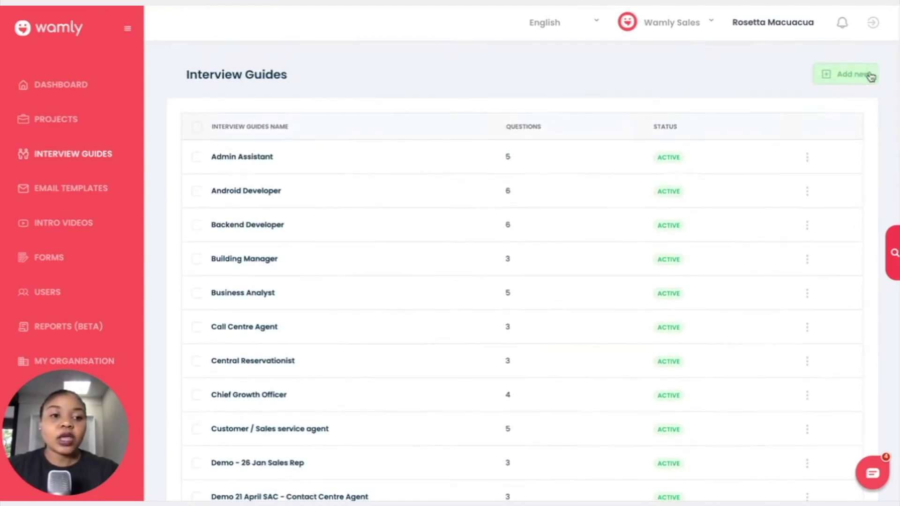
Step: Start a new interview guide and give it the name 'IT Support'
left_click(847, 82)
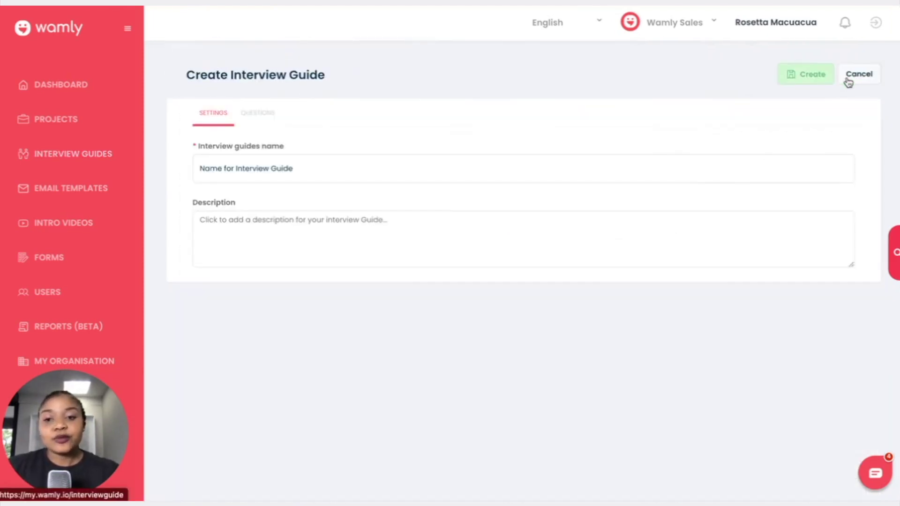
left_click(476, 172)
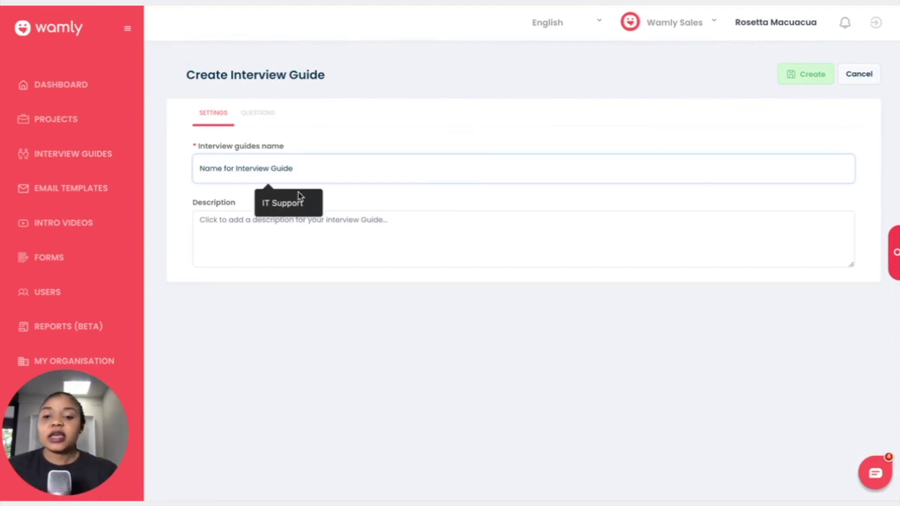
left_click(298, 212)
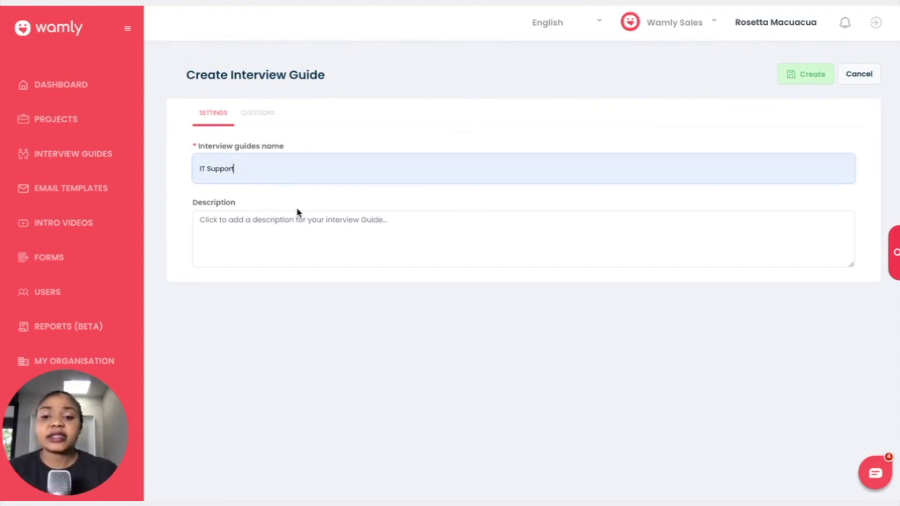
Step: Replace the pasted link in the description with 'Mid-level IT support consultant'
left_click(274, 227)
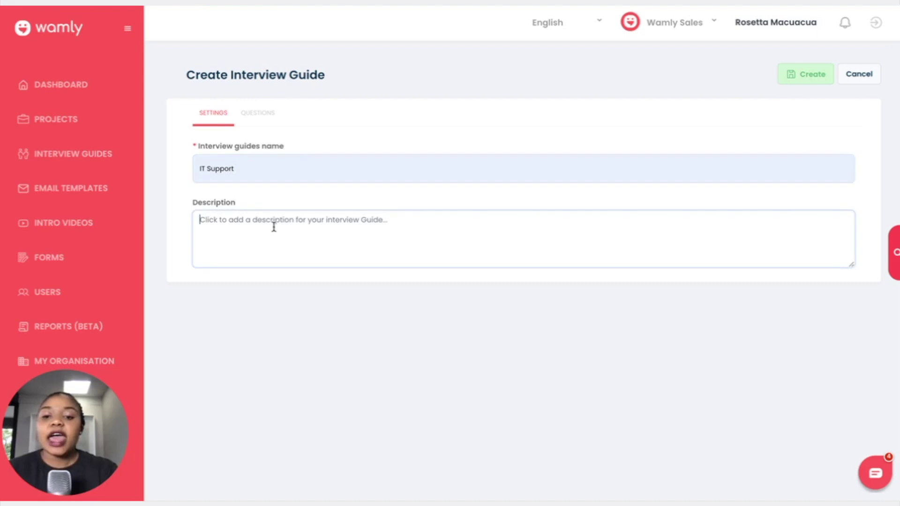
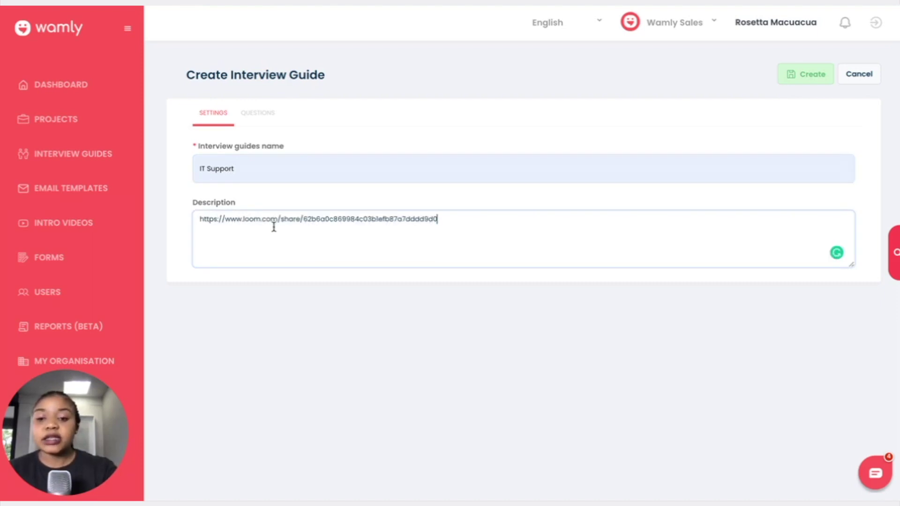
triple_click(322, 219)
key("BackSpace")
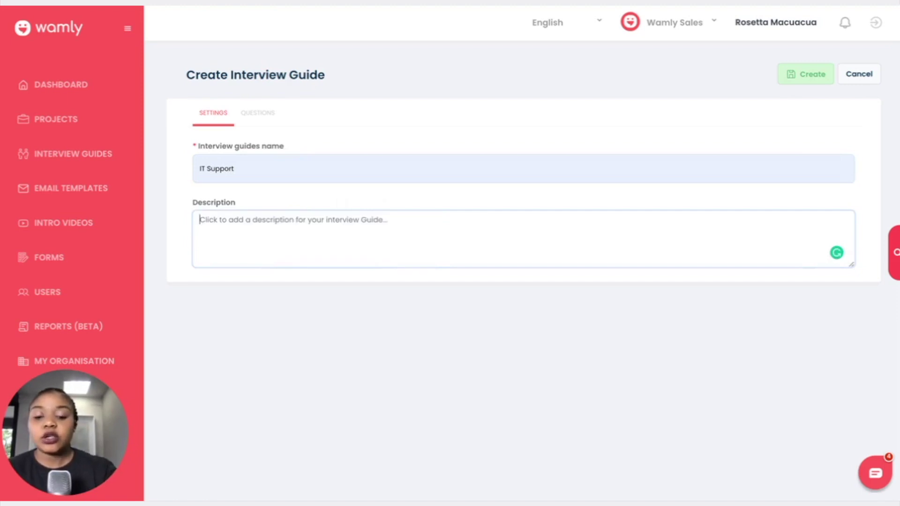
type("S")
key("BackSpace")
type("M")
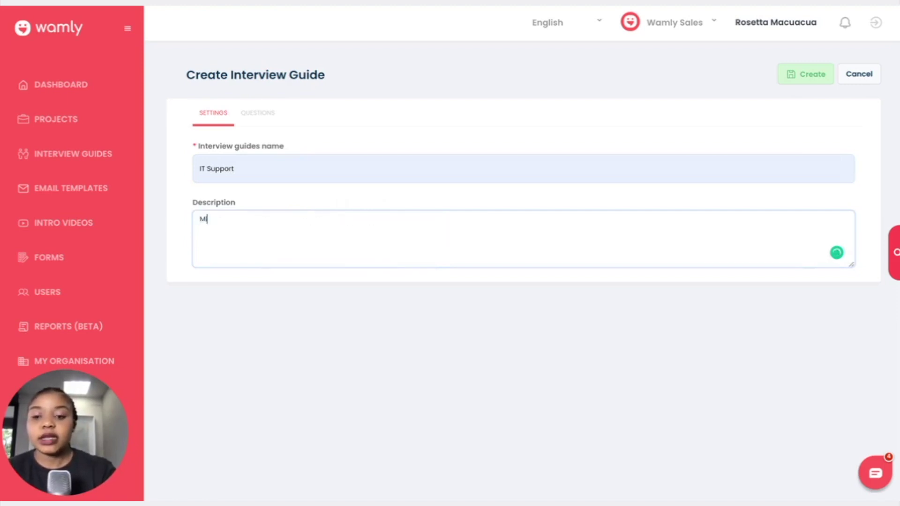
type("id-level IT support consultant")
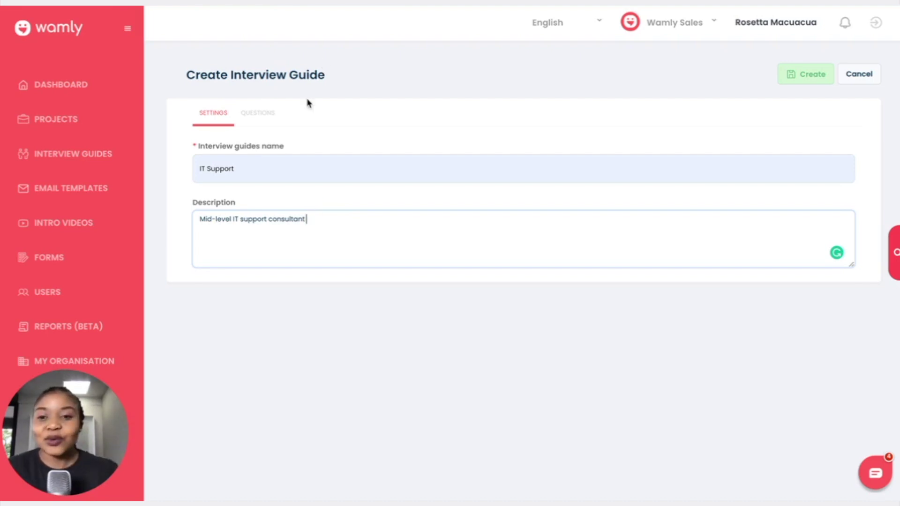
Step: Add the first question 'Tell us about yourself' with 5 s prep and 30 s answer time
left_click(273, 117)
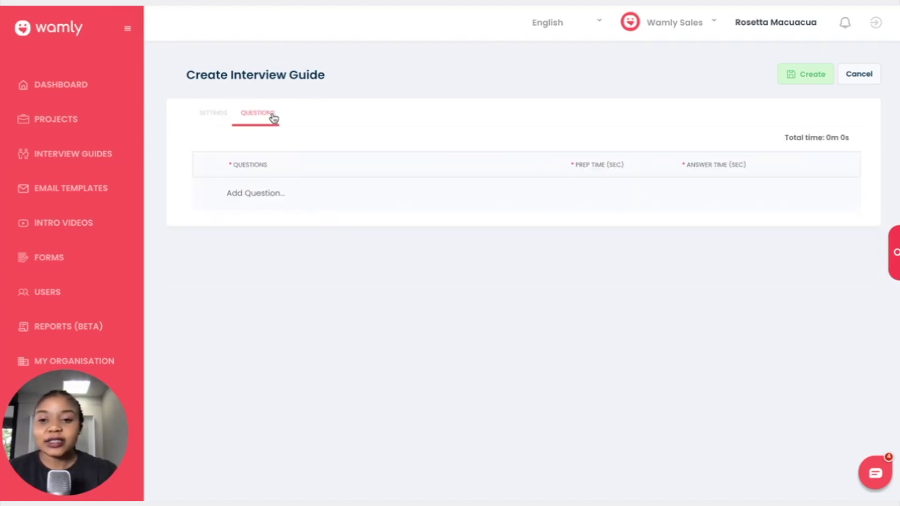
left_click(252, 195)
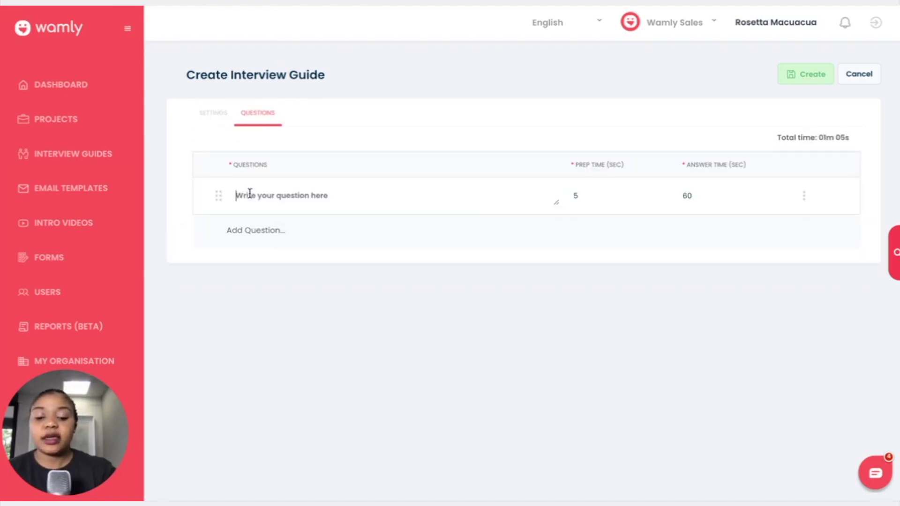
type("Tell us about yourself")
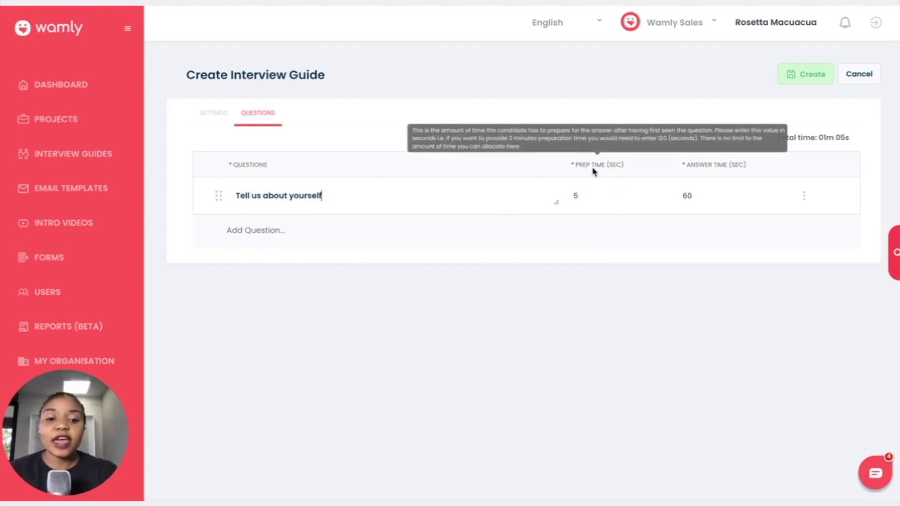
mouse_move(717, 169)
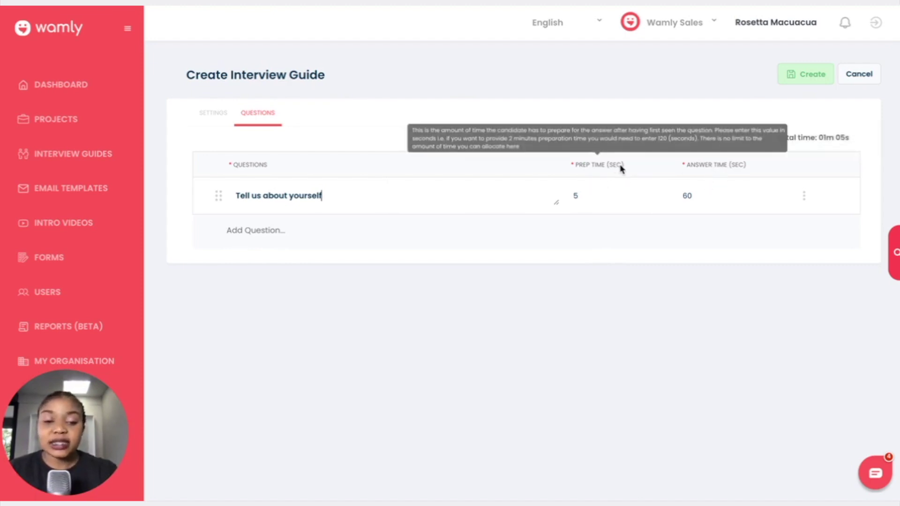
left_click(594, 196)
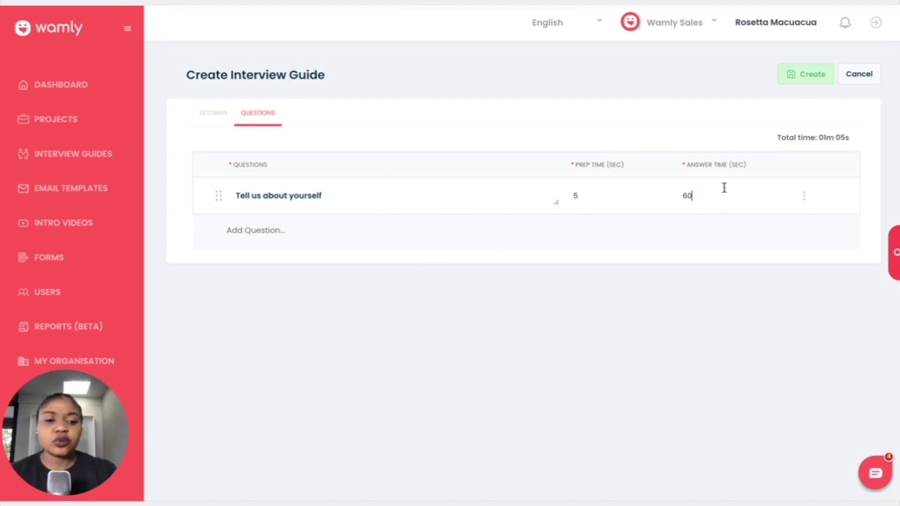
key("BackSpace")
key("BackSpace")
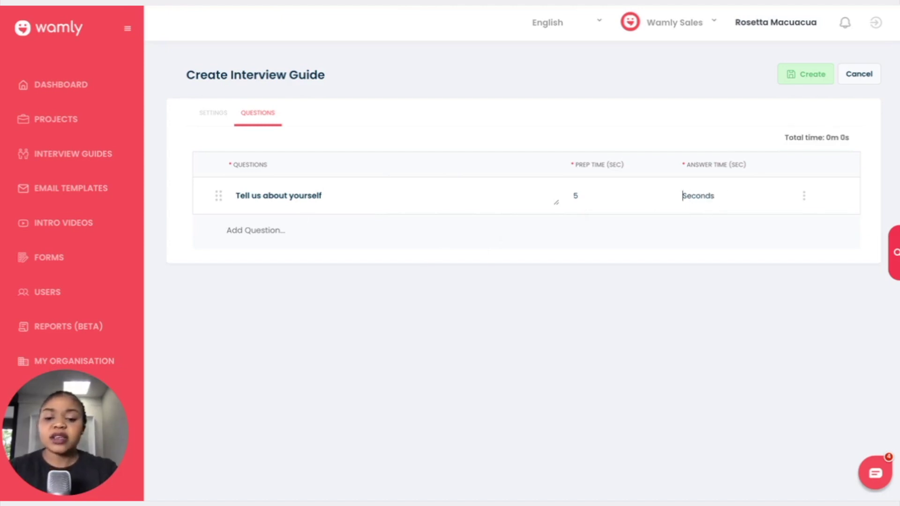
type("30")
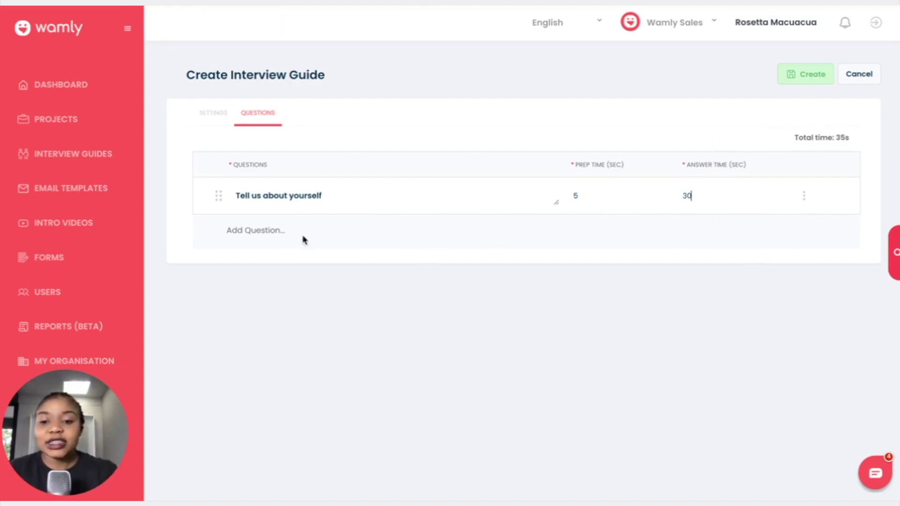
Step: Add a second question row and copy 'What is your greatest strength?' from the Google results
left_click(255, 231)
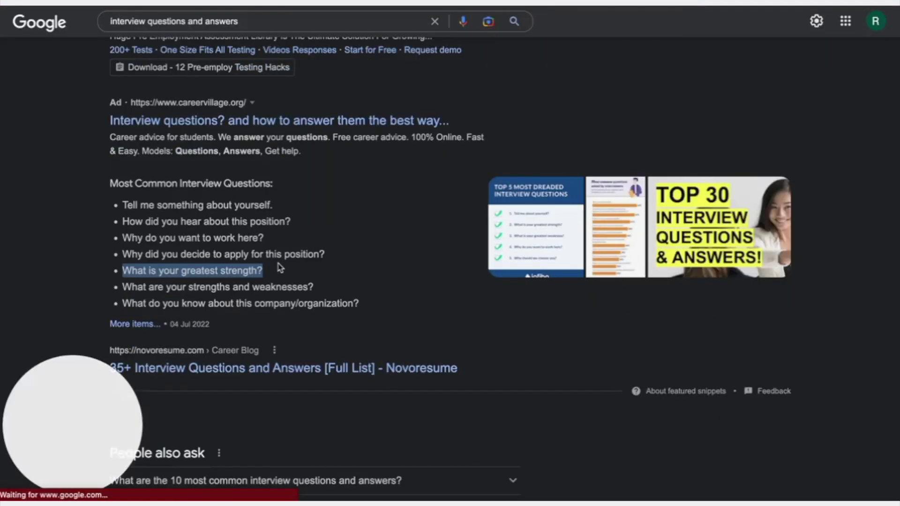
right_click(242, 268)
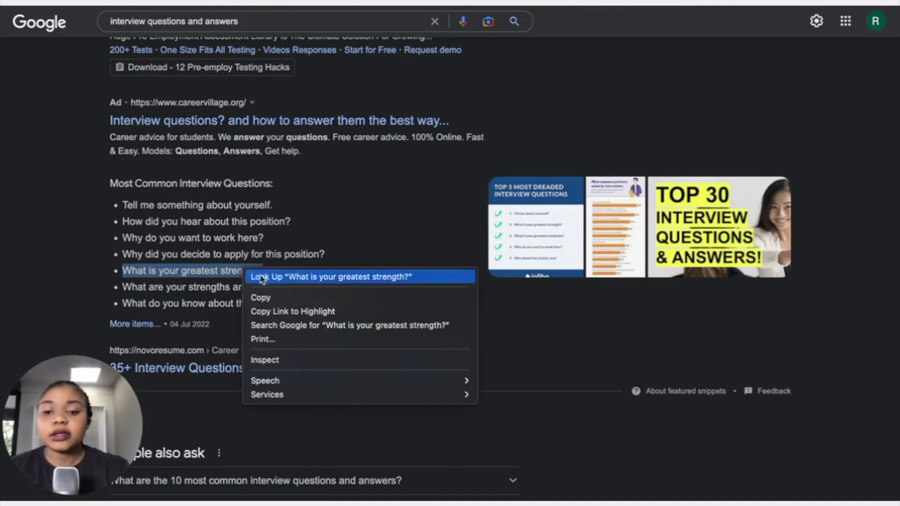
left_click(260, 297)
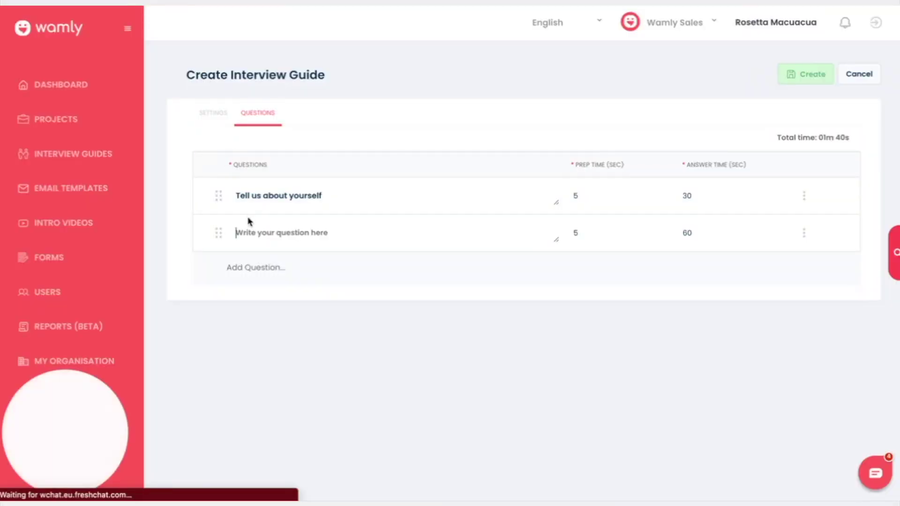
Step: Paste 'What is your greatest strength?' as question 2 with 10 s prep and 120 s answer, then add a third row
key("super+v")
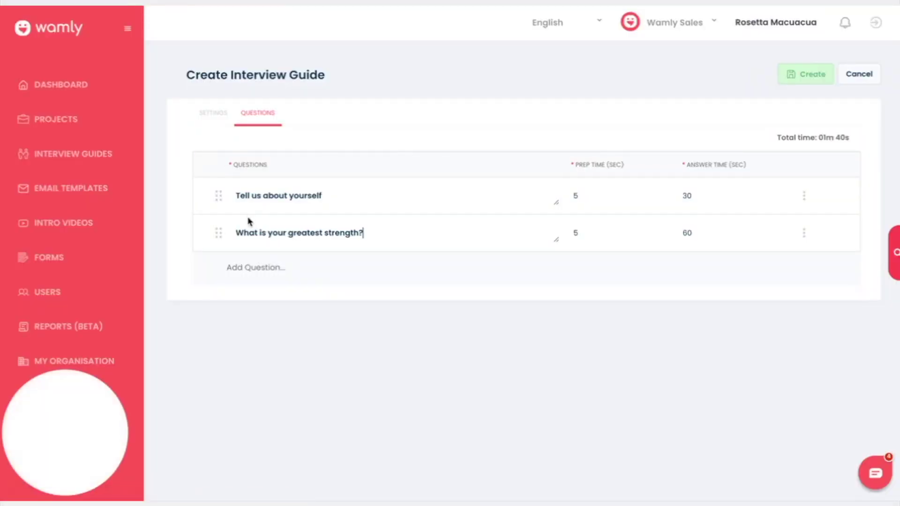
left_click(604, 229)
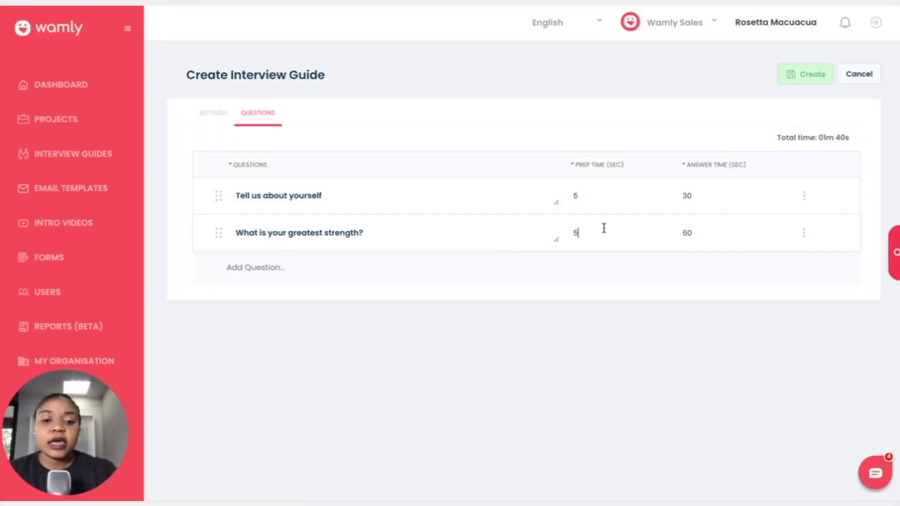
left_click(699, 233)
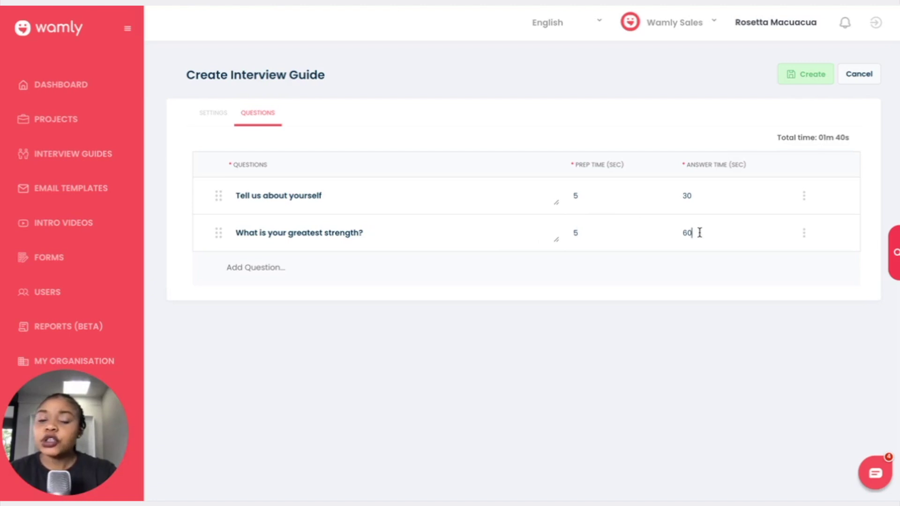
key("BackSpace")
key("BackSpace")
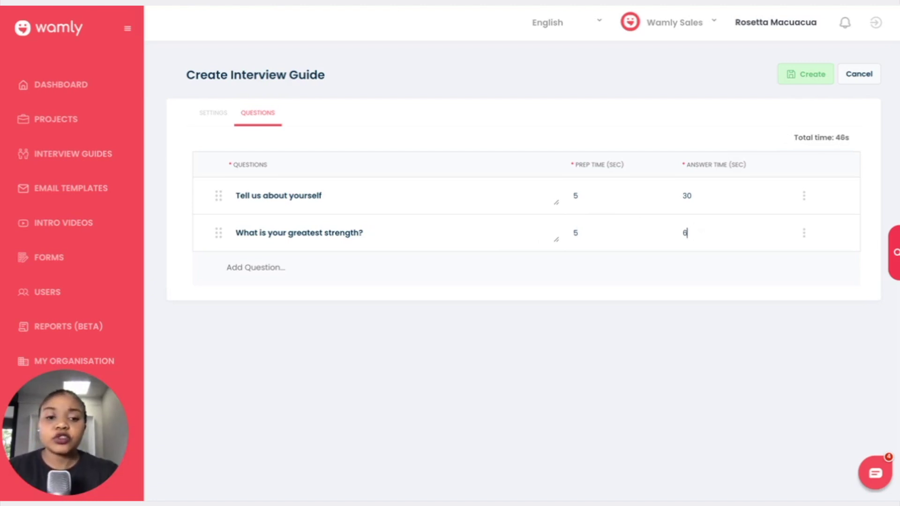
type("120")
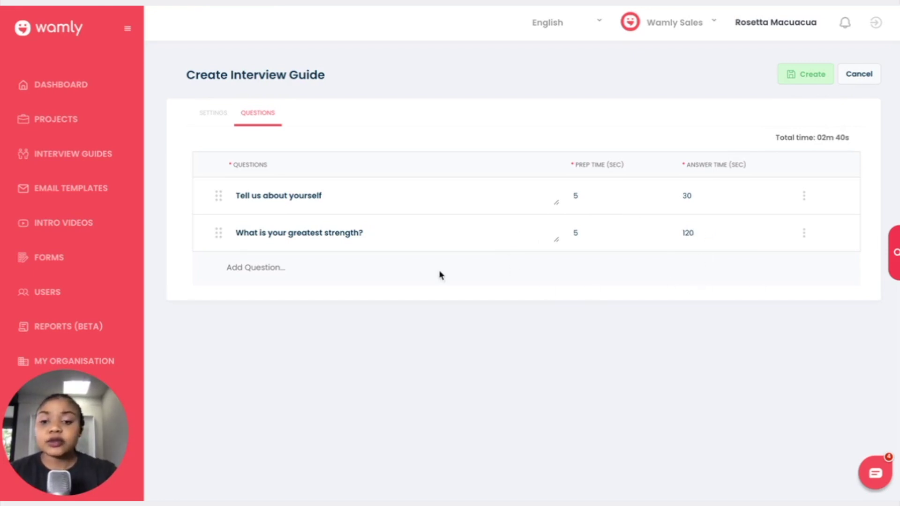
left_click(592, 234)
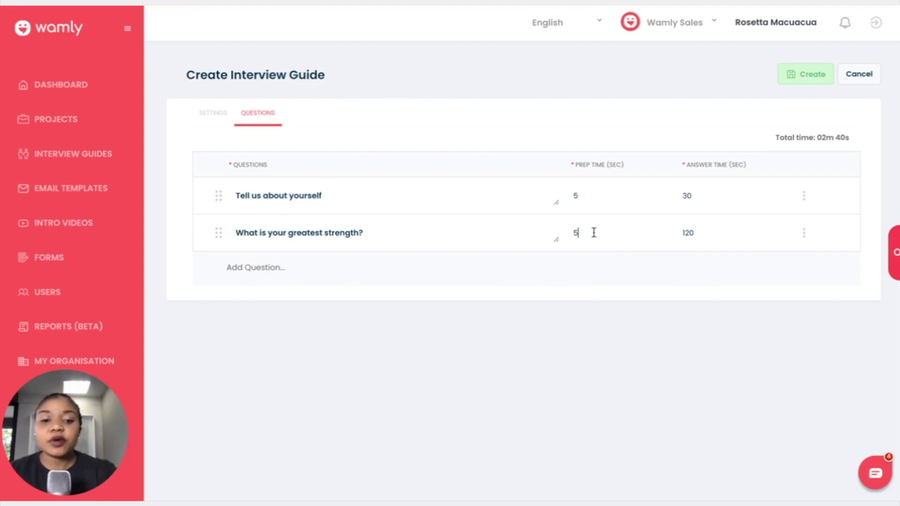
key("BackSpace")
type("10")
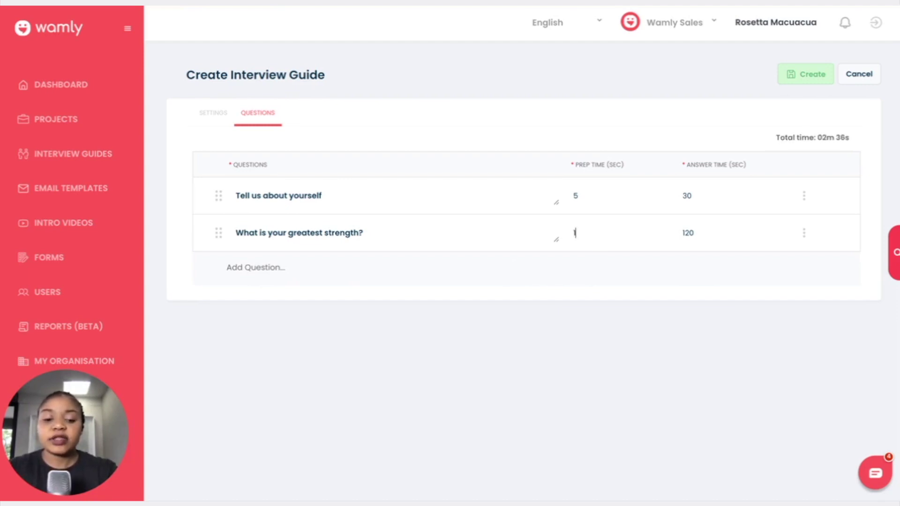
left_click(256, 269)
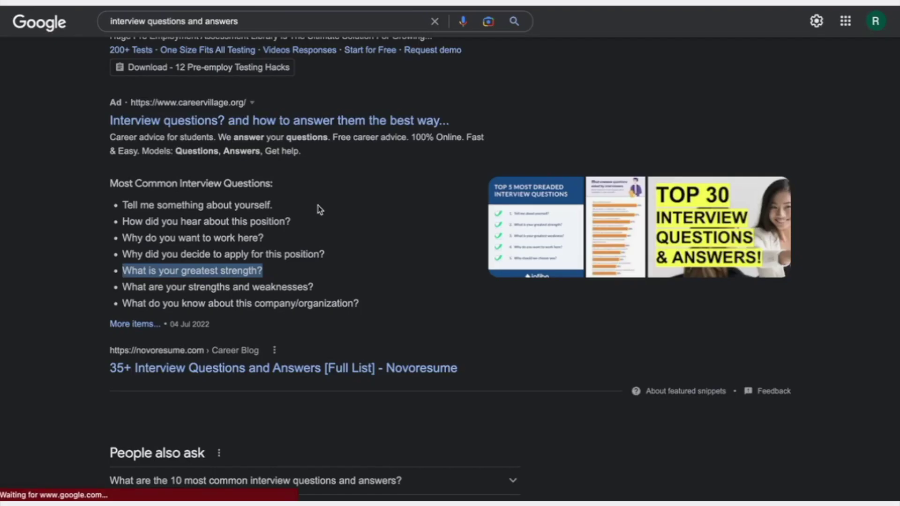
Step: Paste 'Why do you want to work here?' as question 3 with 15 s prep and 45 s answer
left_click_drag(270, 239, 124, 236)
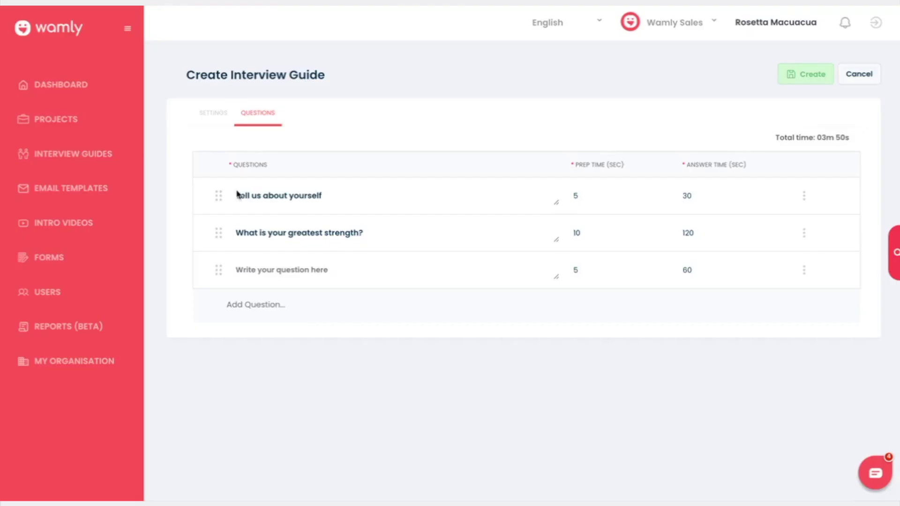
left_click(266, 269)
key("ctrl+v")
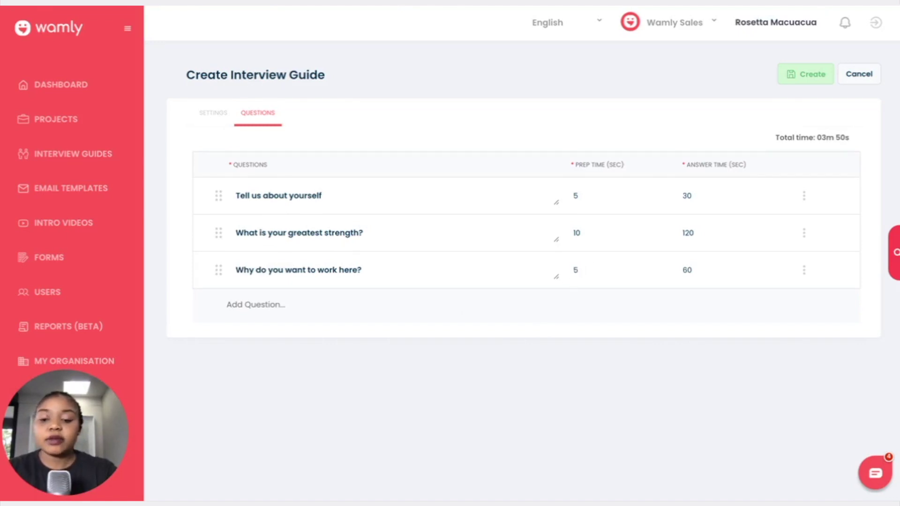
type("1")
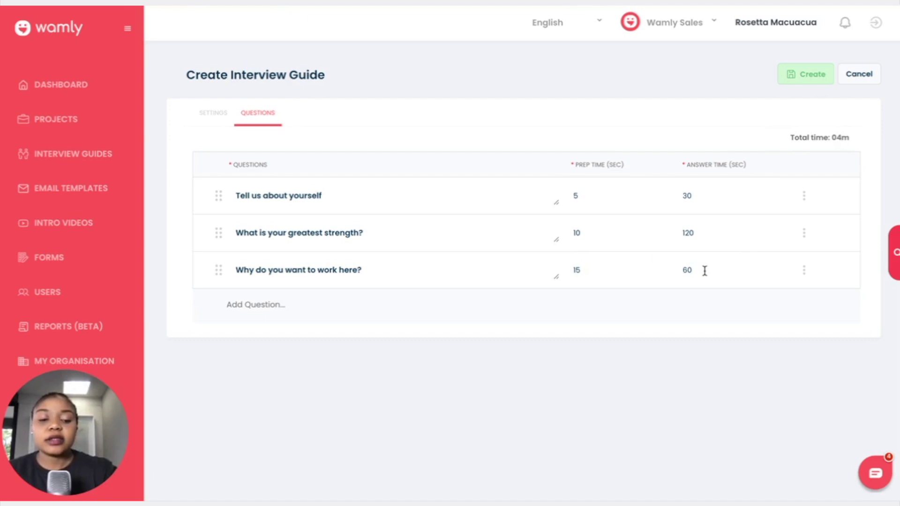
left_click(704, 270)
key("BackSpace")
key("BackSpace")
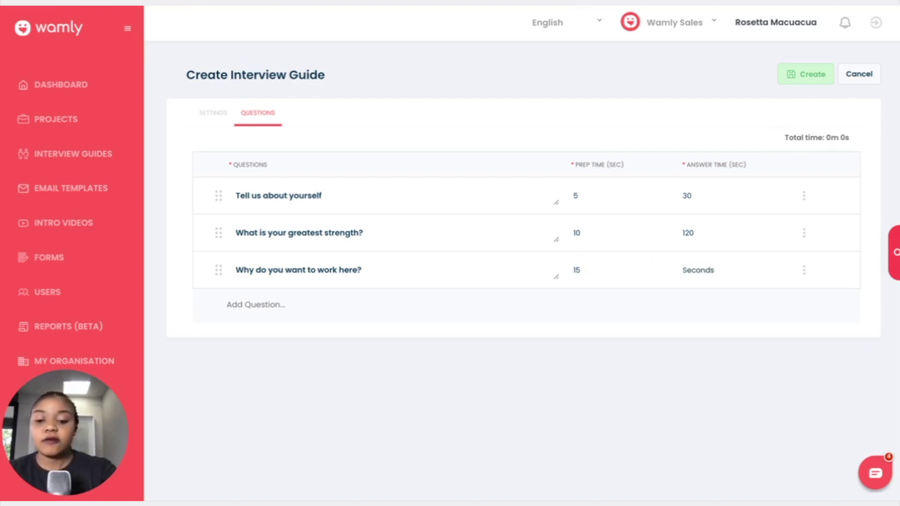
type("45")
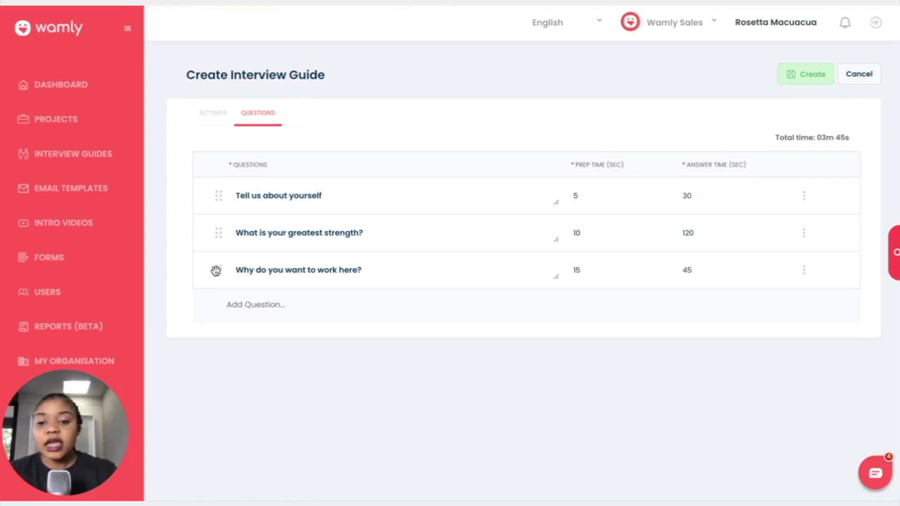
Step: Move 'Why do you want to work here?' into second place and create the IT Support guide
left_click_drag(220, 273, 221, 236)
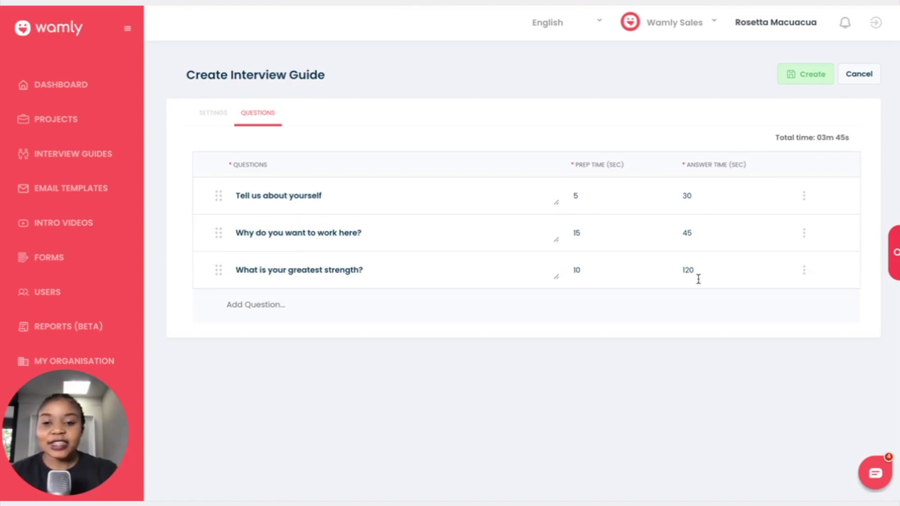
left_click(804, 79)
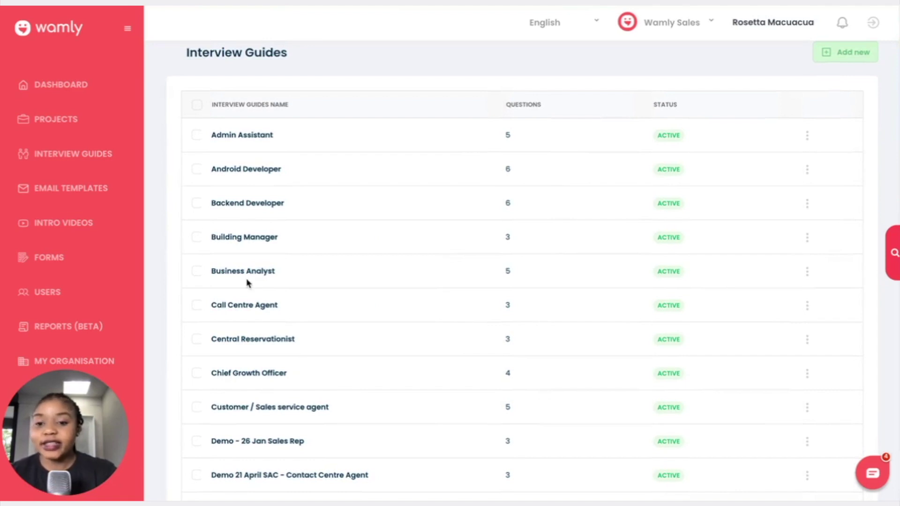
Step: Open the Sales Manager - Feb 22 project's settings and view its five questions
scroll(276, 318, "down", 10)
scroll(276, 320, "up", 10)
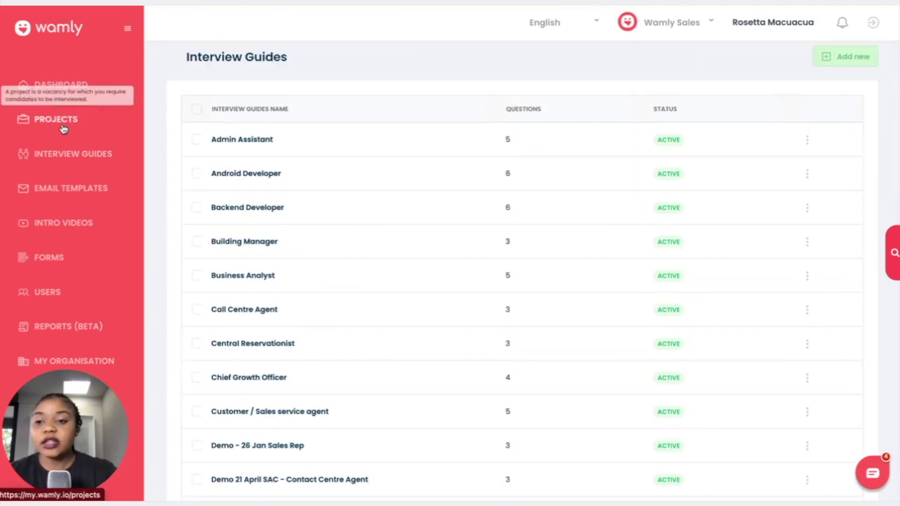
left_click(63, 127)
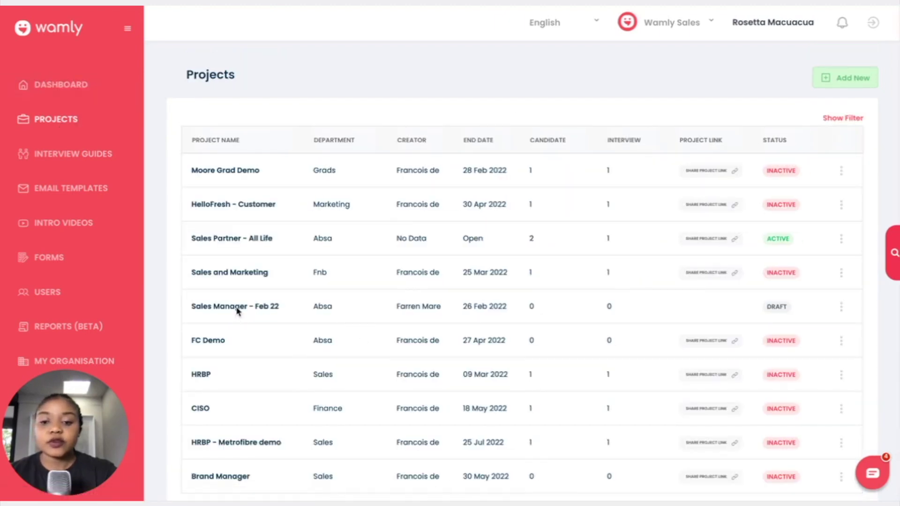
left_click(235, 309)
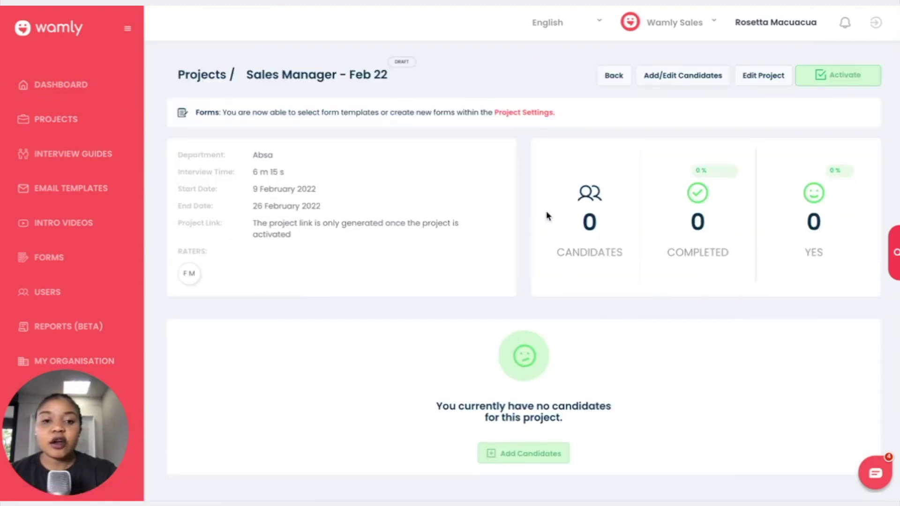
left_click(525, 113)
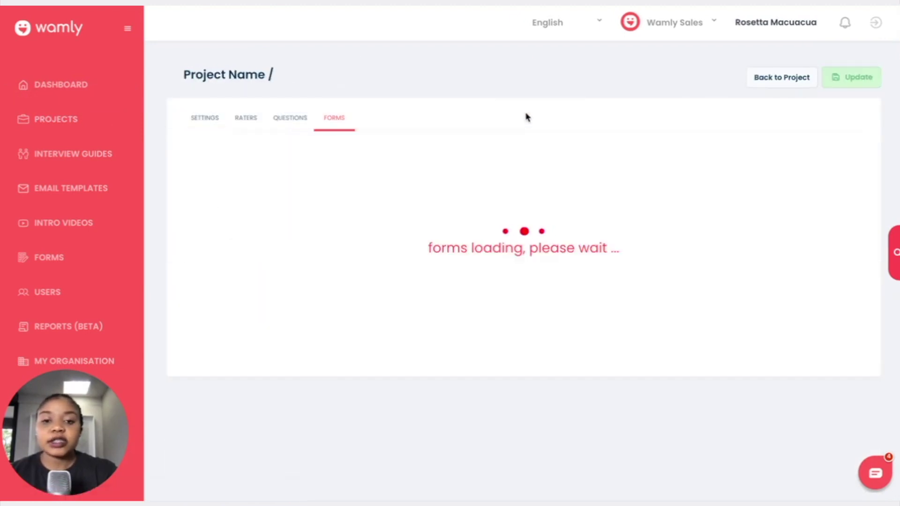
left_click(290, 121)
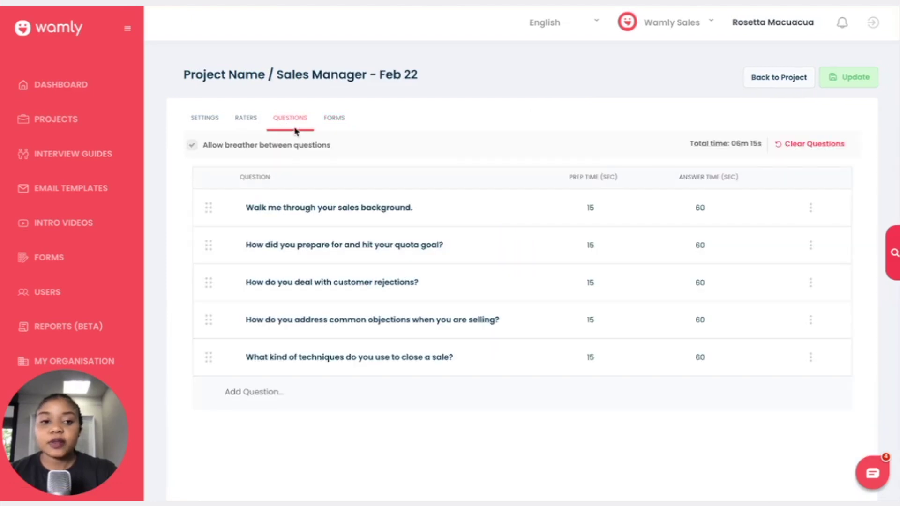
scroll(349, 370, "down", 1)
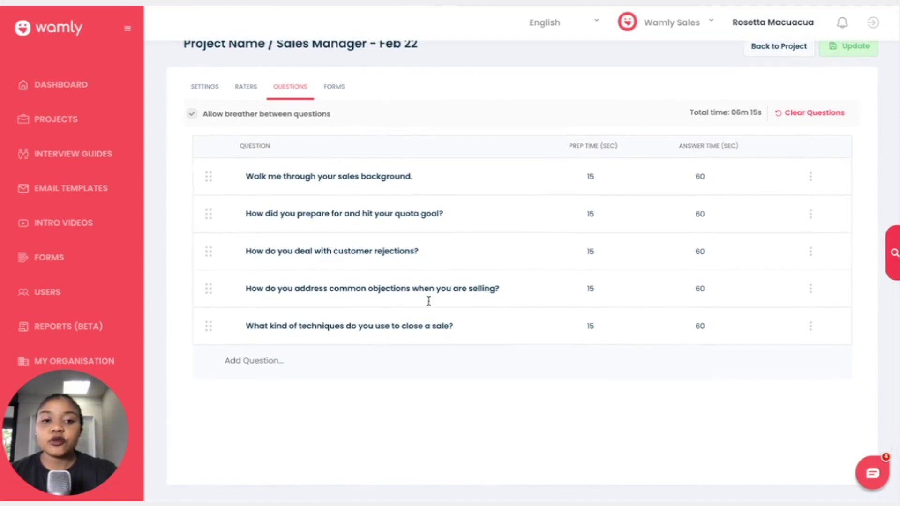
Step: Clear the project's five questions and load the IT Support guide's three questions, totalling 3m 45s
left_click(815, 114)
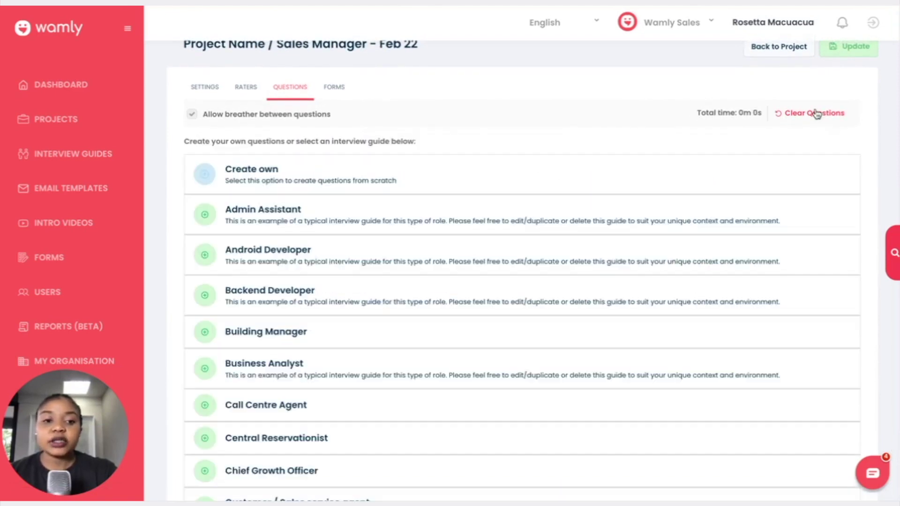
scroll(434, 302, "down", 1)
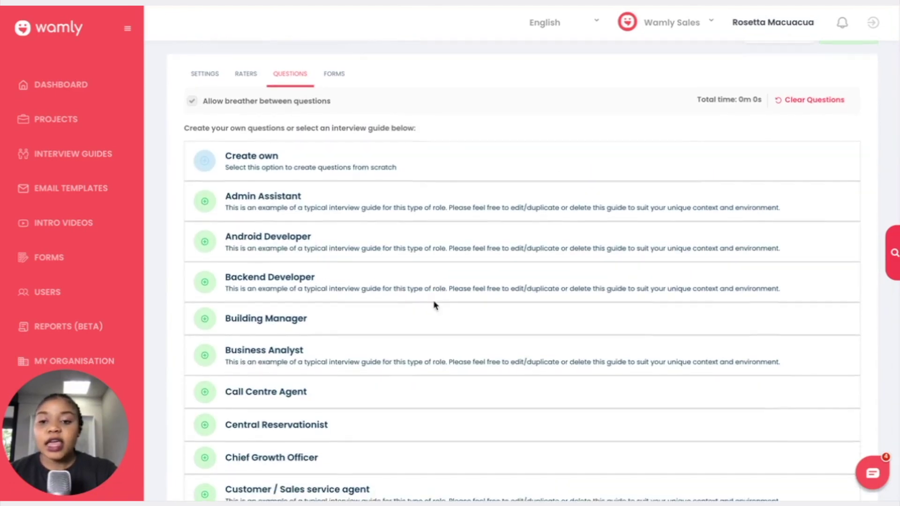
left_click_drag(228, 156, 288, 165)
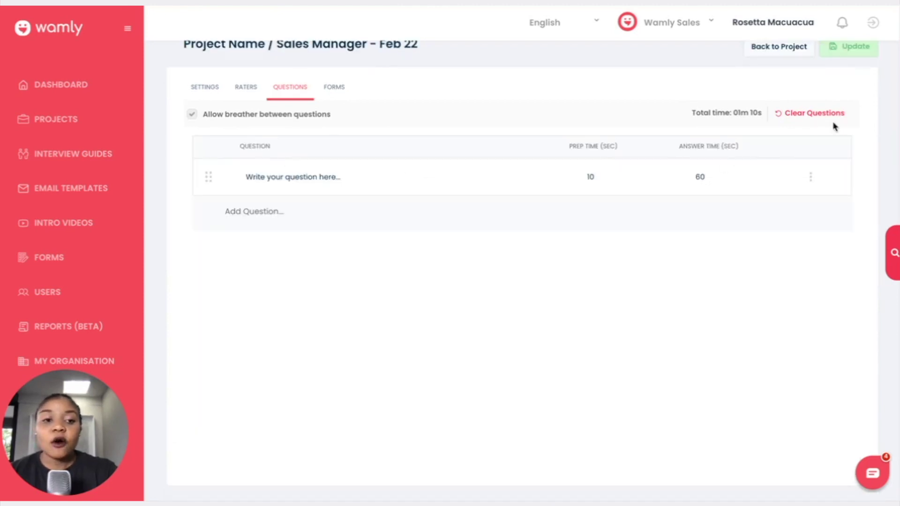
left_click(816, 117)
scroll(361, 385, "down", 5)
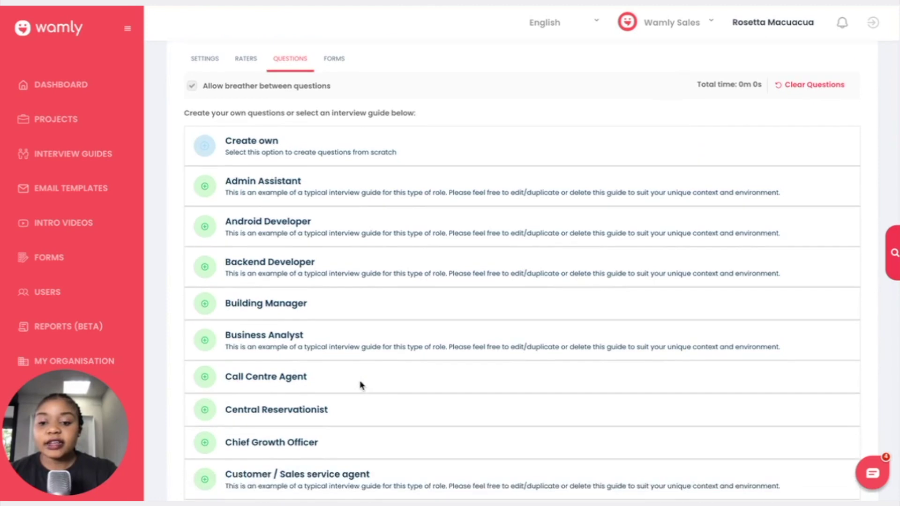
scroll(361, 385, "down", 5)
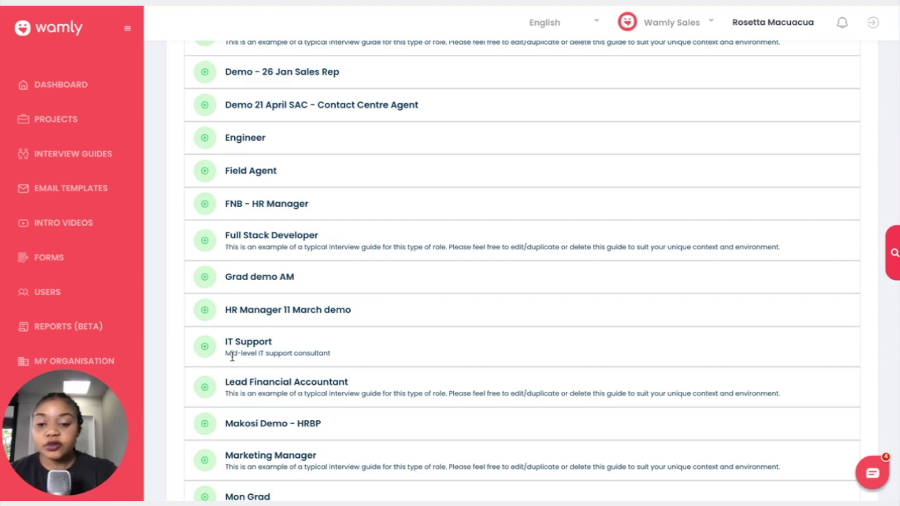
left_click(206, 347)
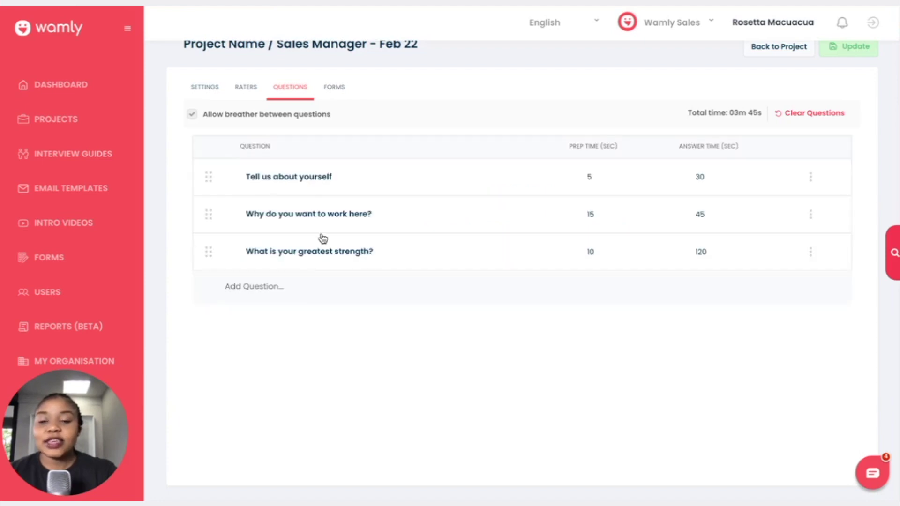
Step: Add fourth question 'What are your strengths and weaknesses?' from Google, with 5 s prep and 60 s answer
left_click(245, 286)
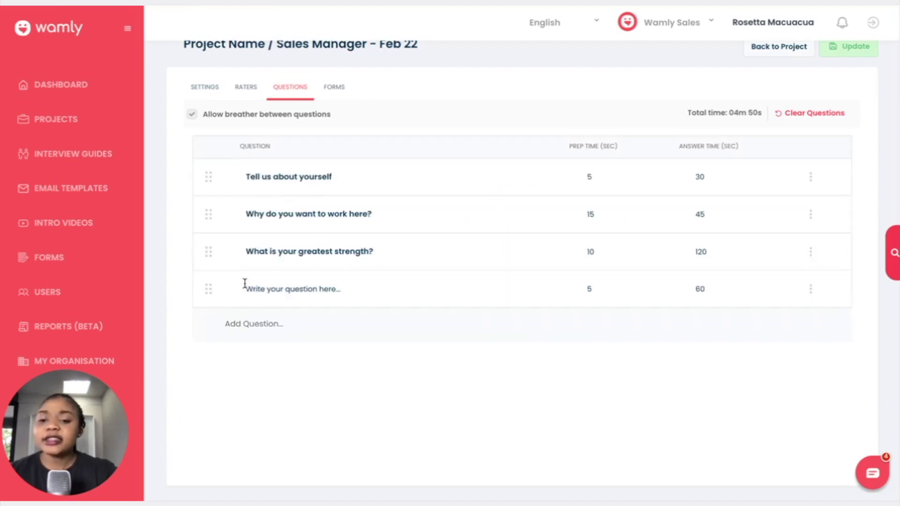
left_click(255, 286)
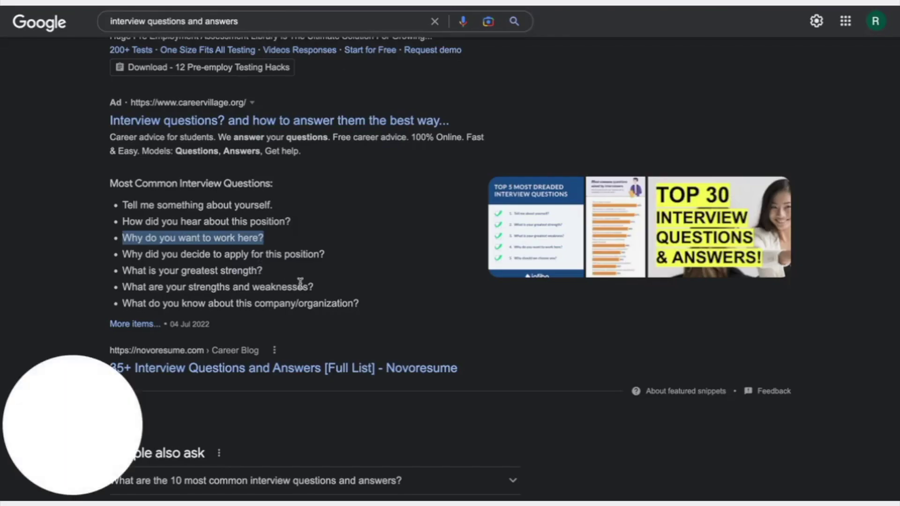
left_click_drag(311, 285, 123, 281)
key("ctrl+c")
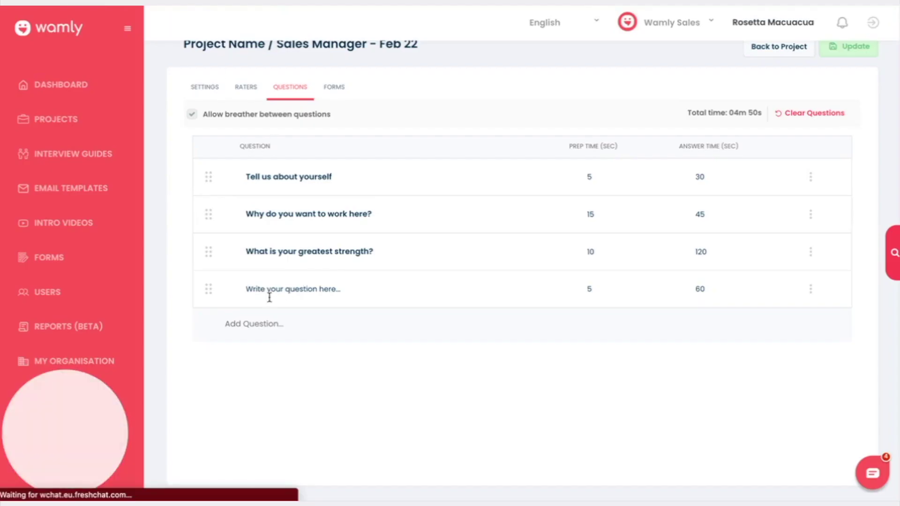
left_click(269, 296)
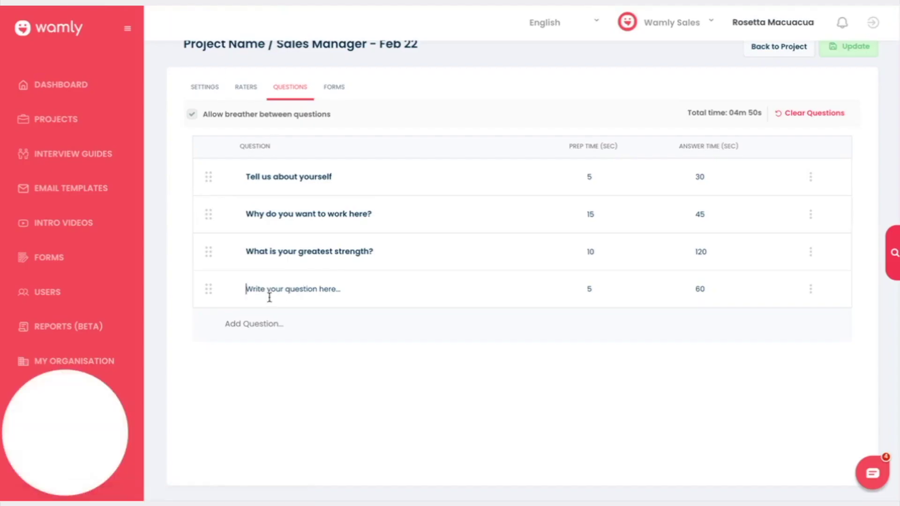
key("ctrl+v")
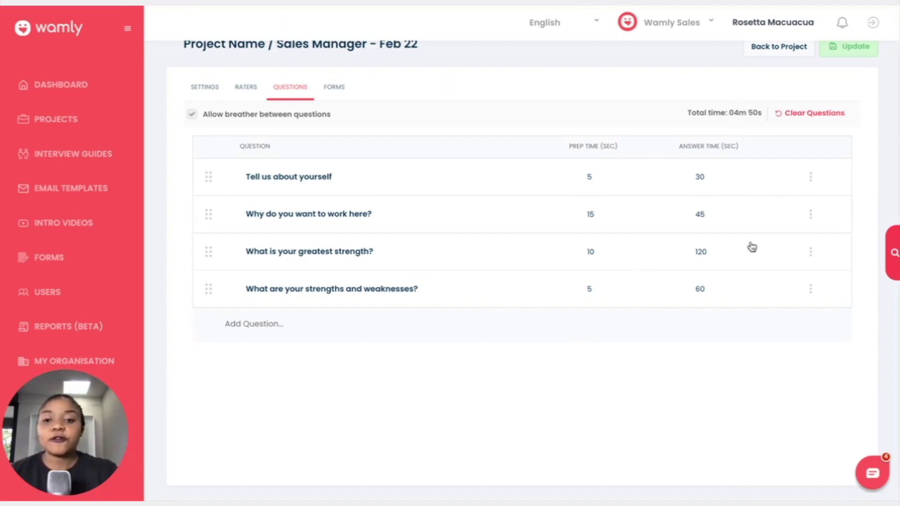
scroll(788, 181, "up", 1)
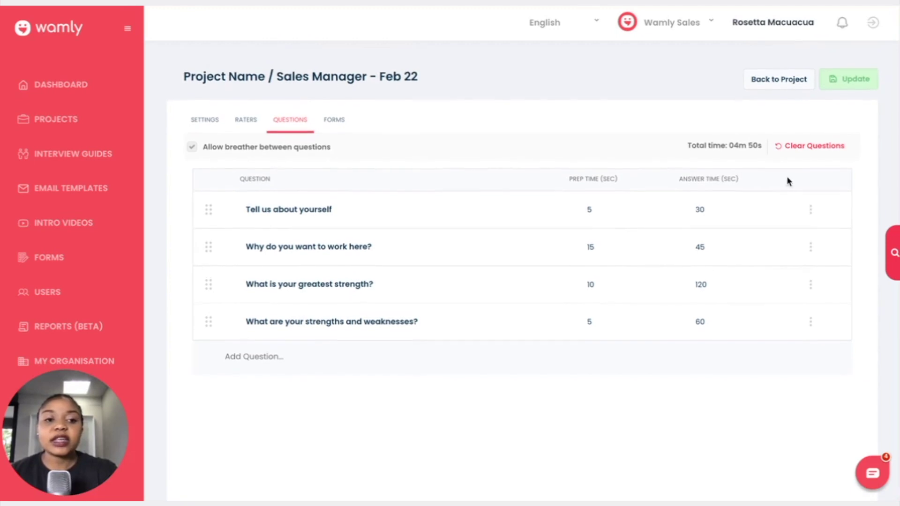
left_click(853, 84)
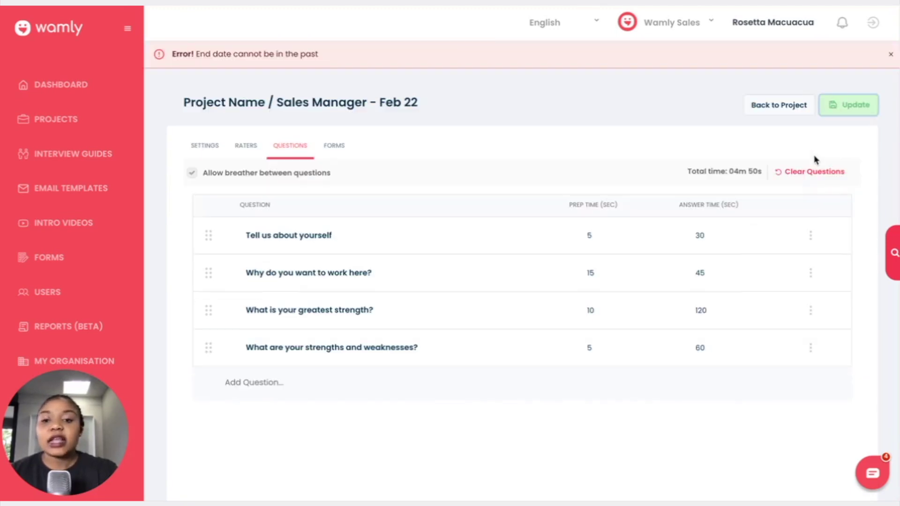
left_click(890, 54)
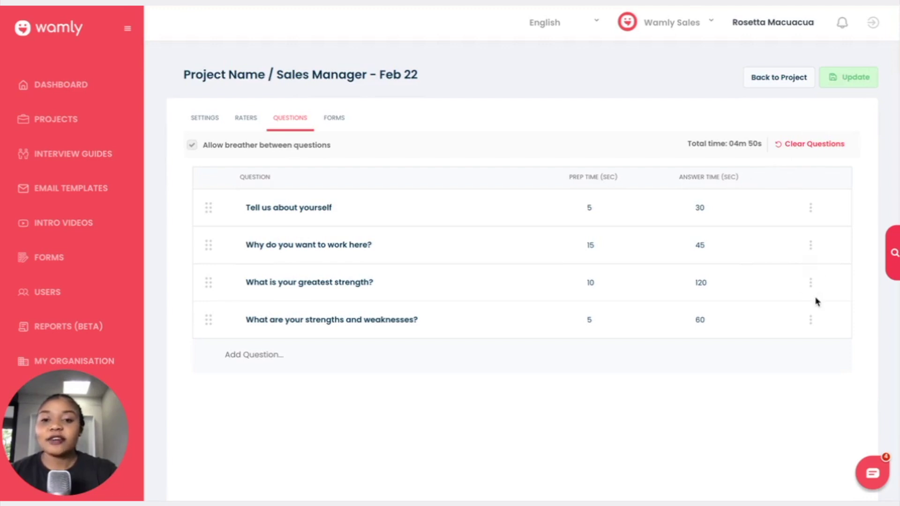
scroll(711, 284, "down", 1)
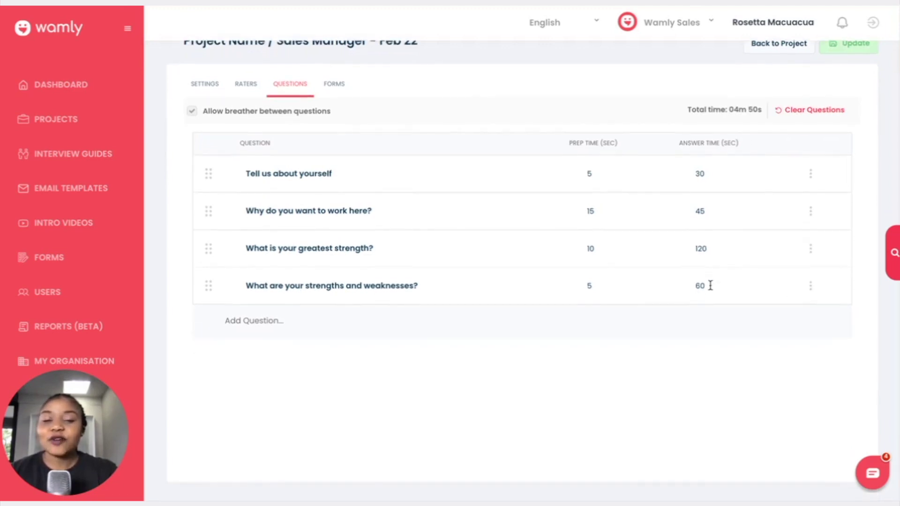
scroll(710, 285, "up", 1)
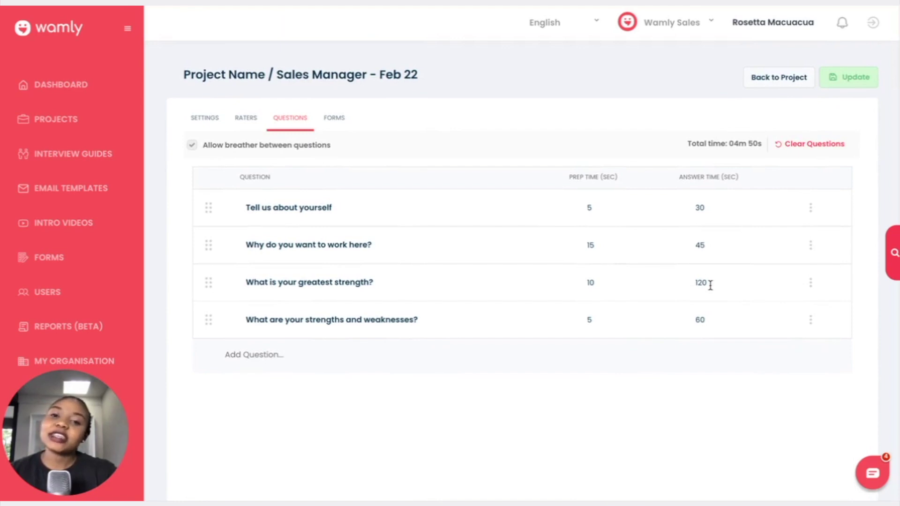